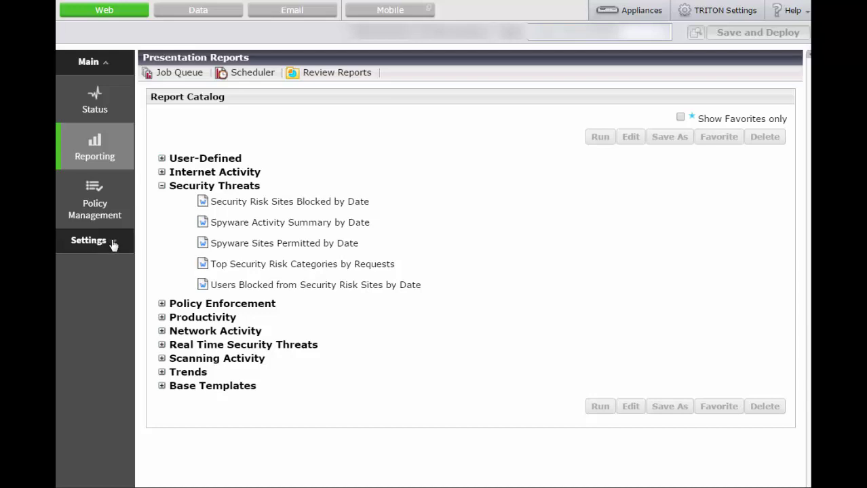
# Open Settings > Scanning > Scanning Options and scroll down to Outbound Scanning and Advanced File Analysis
pyautogui.click(112, 243)
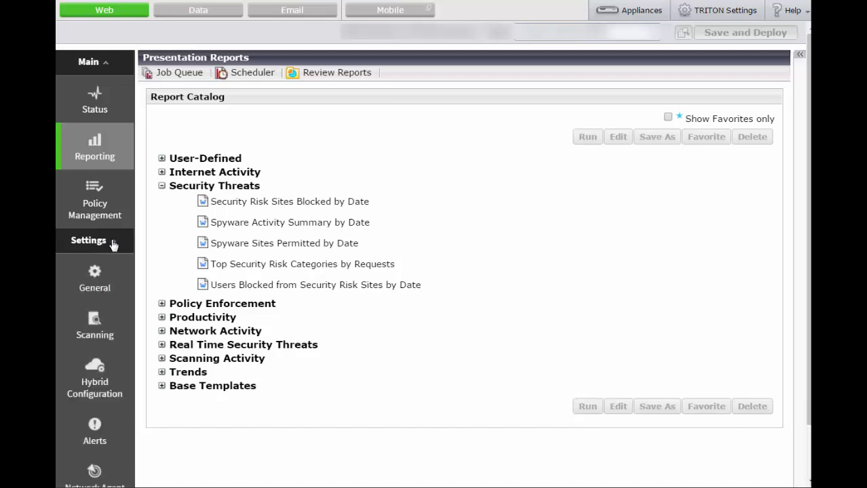
pyautogui.click(168, 319)
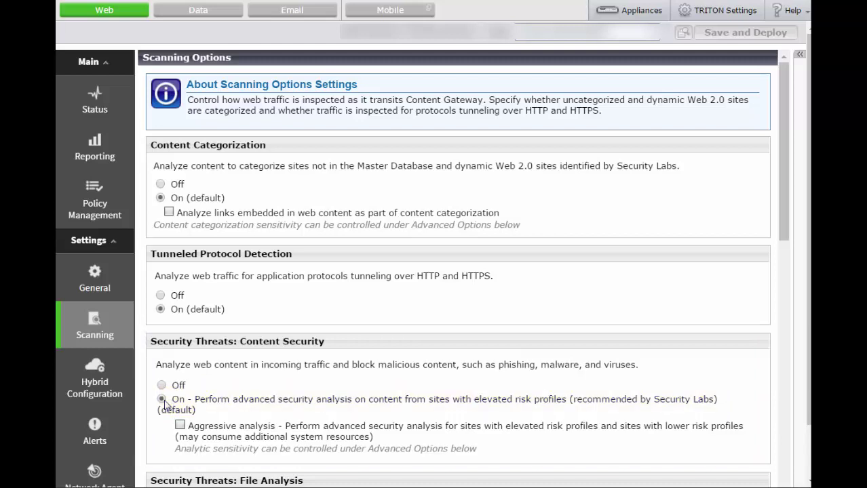
pyautogui.scroll(-1, 164, 403)
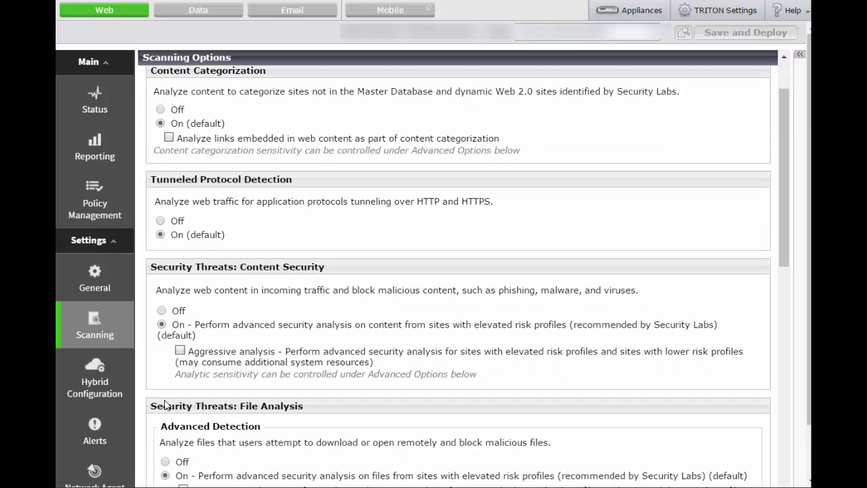
pyautogui.scroll(-1, 164, 405)
pyautogui.scroll(-5, 164, 403)
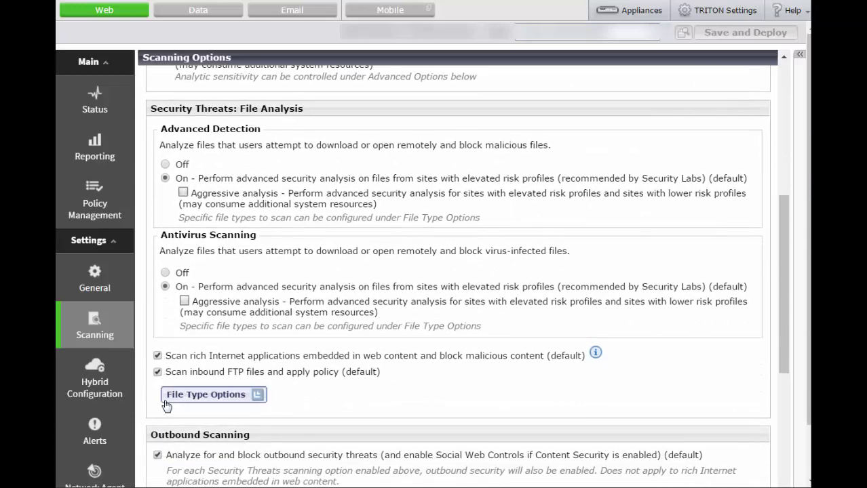
pyautogui.scroll(-1, 164, 405)
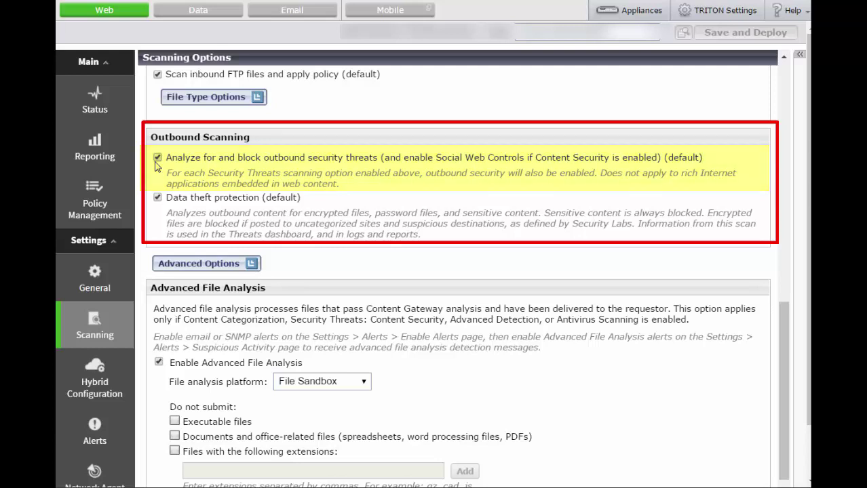
# Accept the Scanning Options unchanged with OK and expand the Main navigation section
pyautogui.scroll(-2, 156, 166)
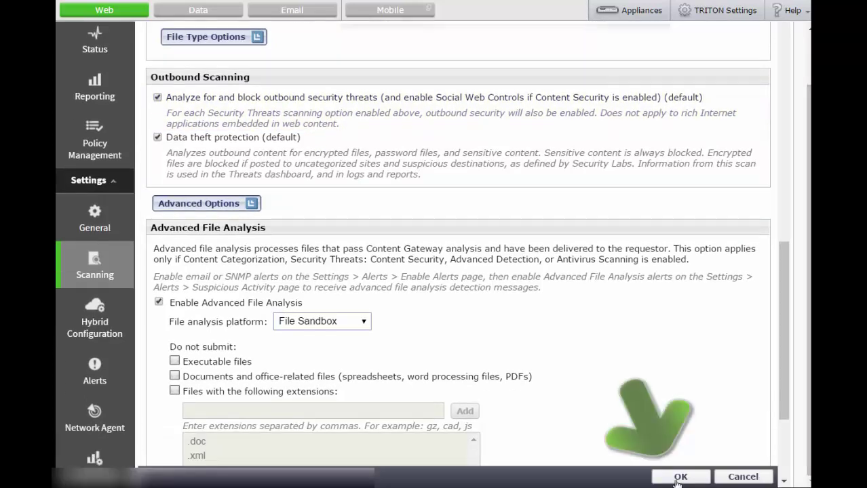
pyautogui.click(680, 476)
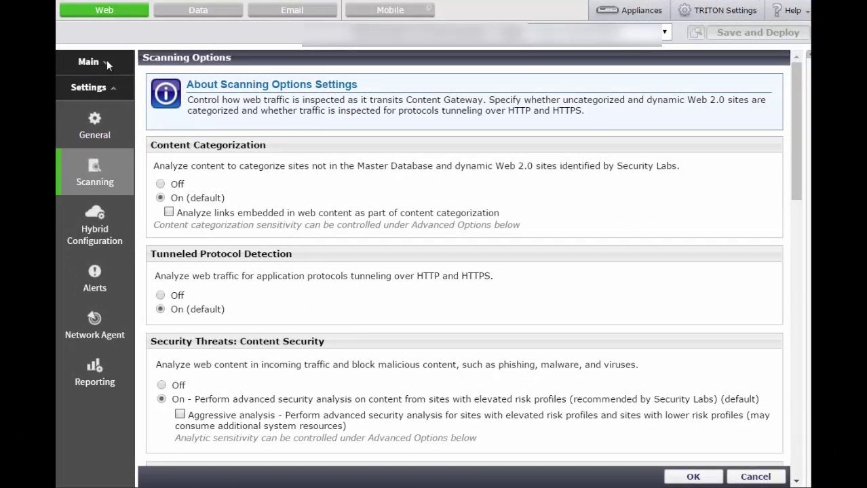
pyautogui.click(107, 61)
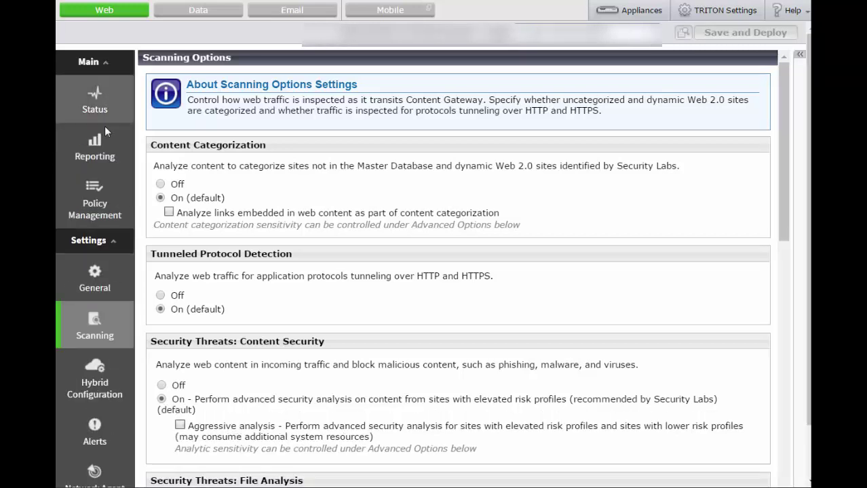
# Open the Default policy from Policy Management > Policies and scroll to the Social Web categories
pyautogui.moveTo(111, 198)
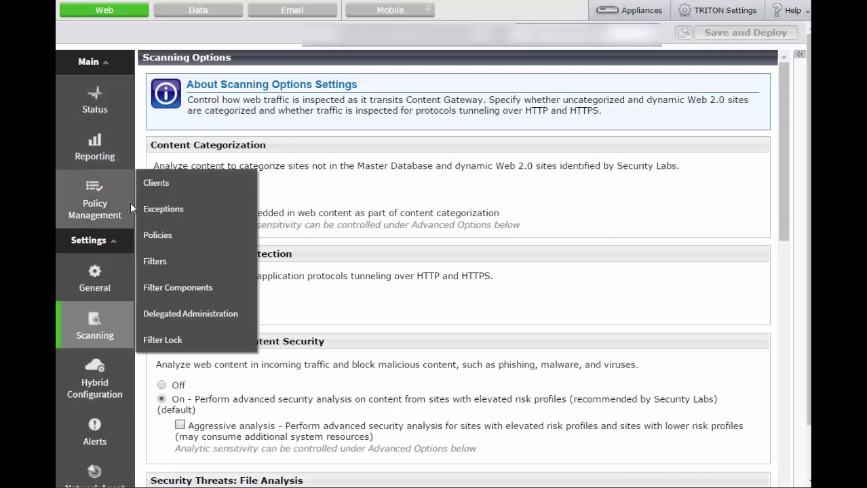
pyautogui.click(153, 235)
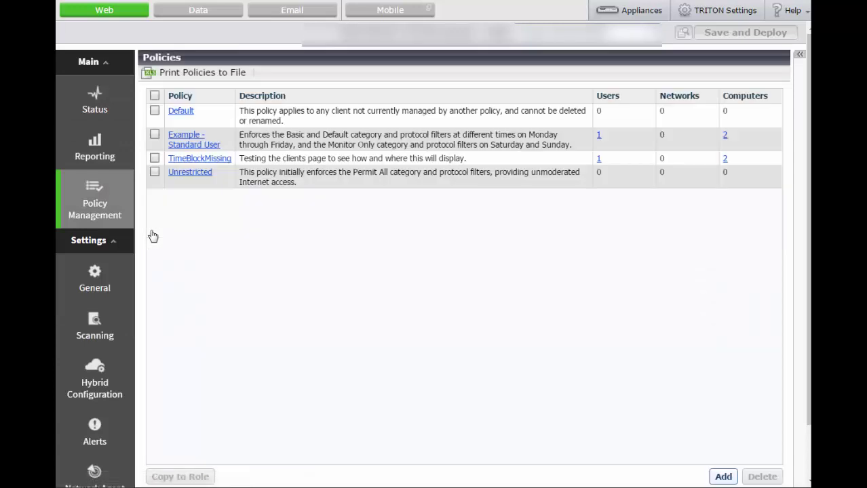
pyautogui.click(181, 112)
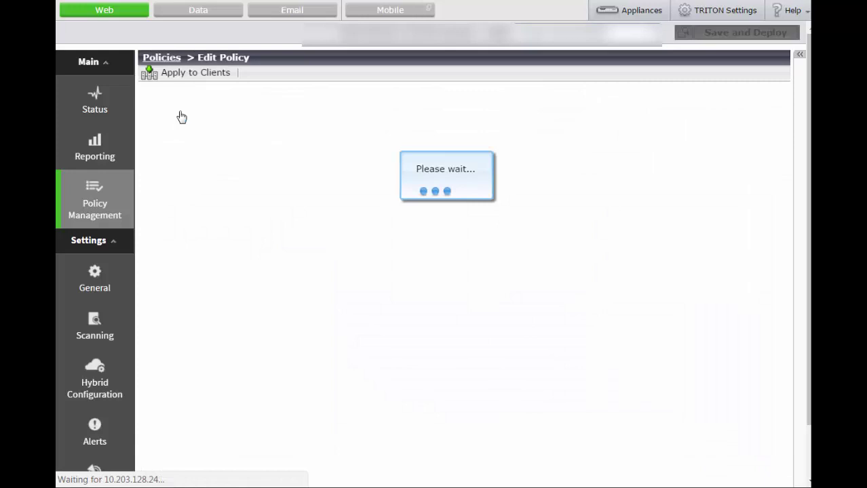
pyautogui.scroll(-10, 448, 316)
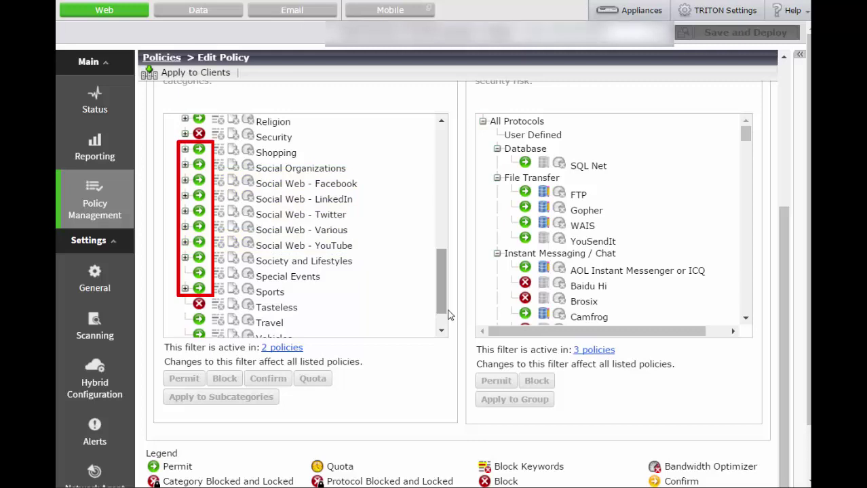
# Select Social Web - Facebook in the Default policy's category tree to enable its action buttons
pyautogui.click(338, 189)
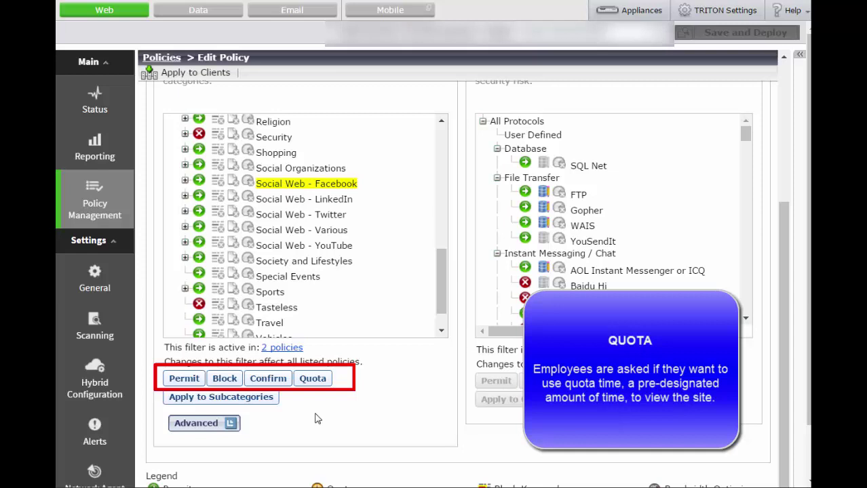
# Show the Advanced options below the category tree, revealing keyword, file-type and Bandwidth Optimizer blocking
pyautogui.click(209, 425)
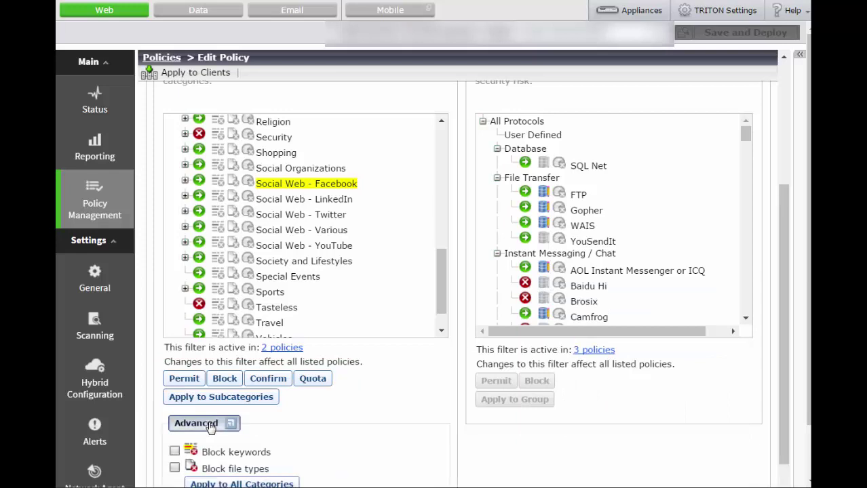
pyautogui.scroll(-3, 343, 400)
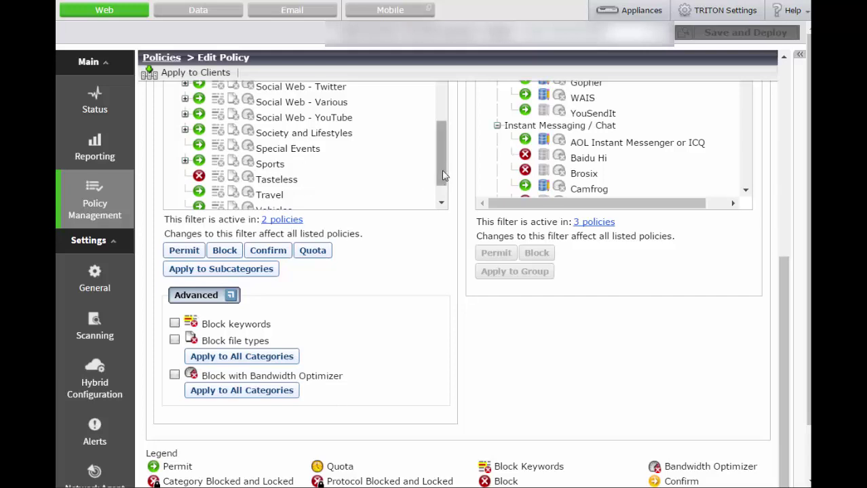
# Set Facebook Commenting and Facebook Games to Block under Social Web - Facebook and confirm with OK
pyautogui.moveTo(441, 175); pyautogui.dragTo(444, 155)
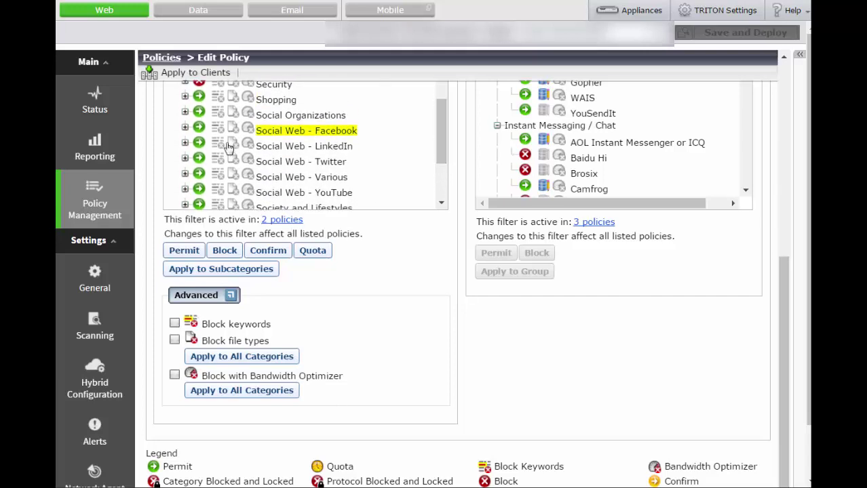
pyautogui.click(185, 129)
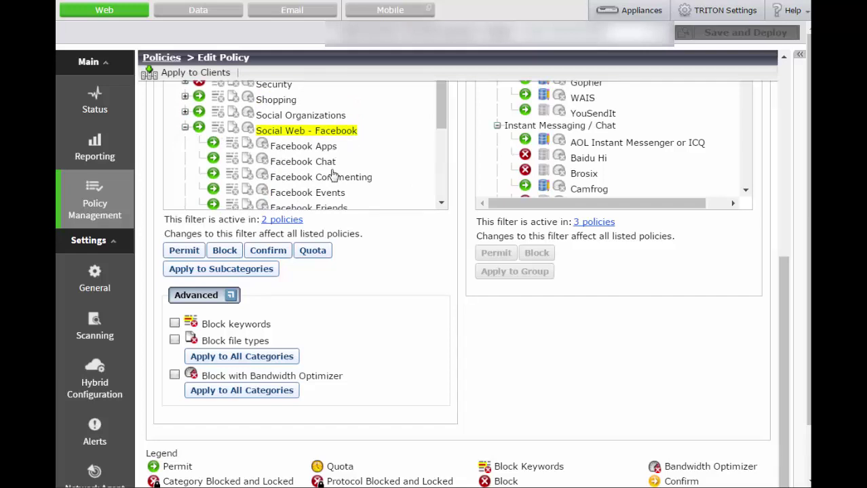
pyautogui.moveTo(442, 126); pyautogui.dragTo(442, 142)
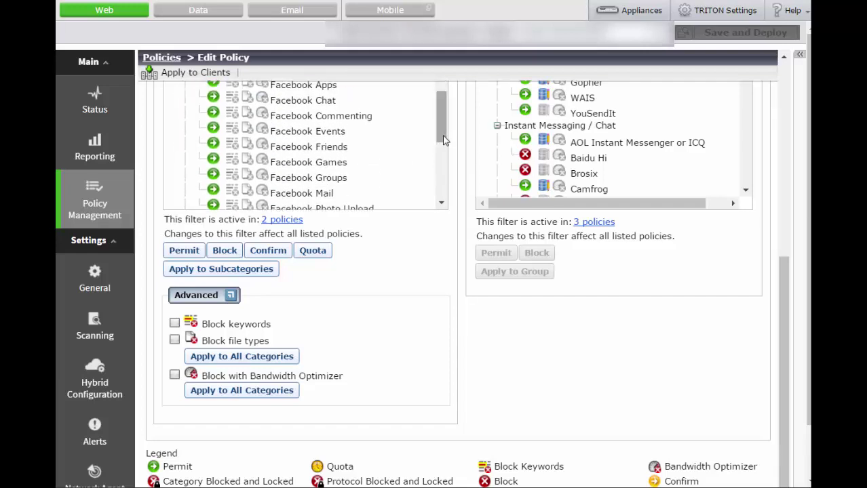
pyautogui.click(363, 117)
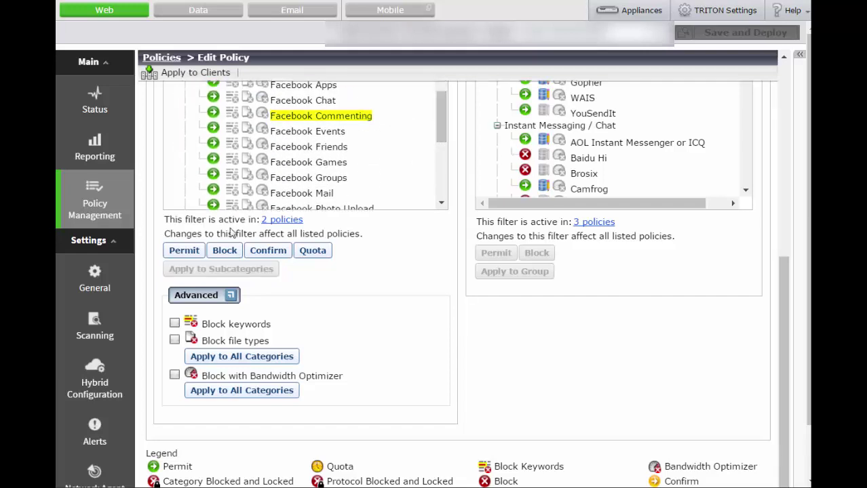
pyautogui.click(224, 250)
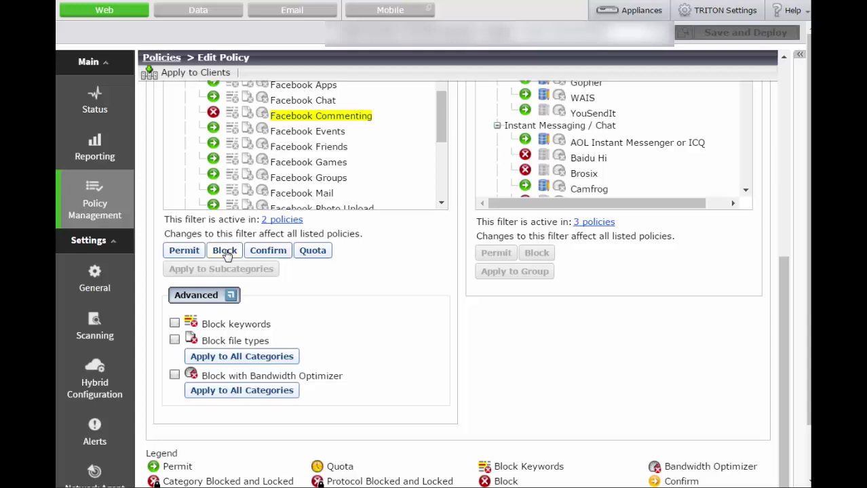
pyautogui.click(297, 168)
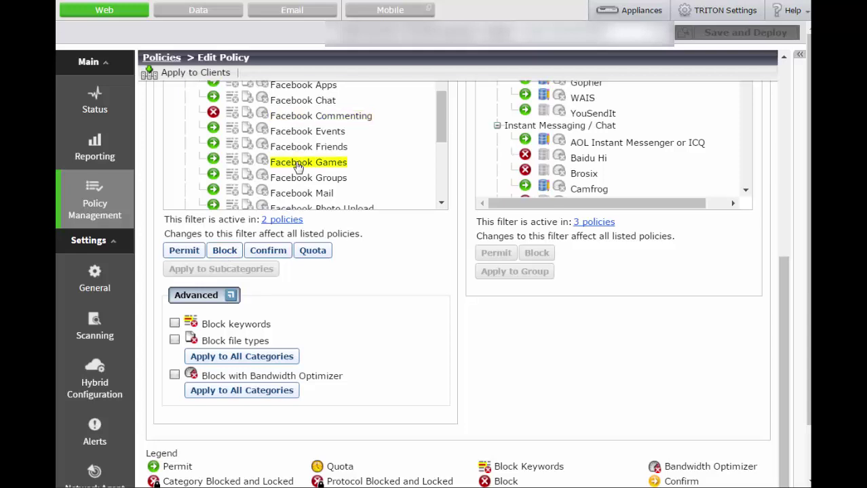
pyautogui.click(228, 254)
pyautogui.scroll(-1, 671, 475)
pyautogui.click(672, 477)
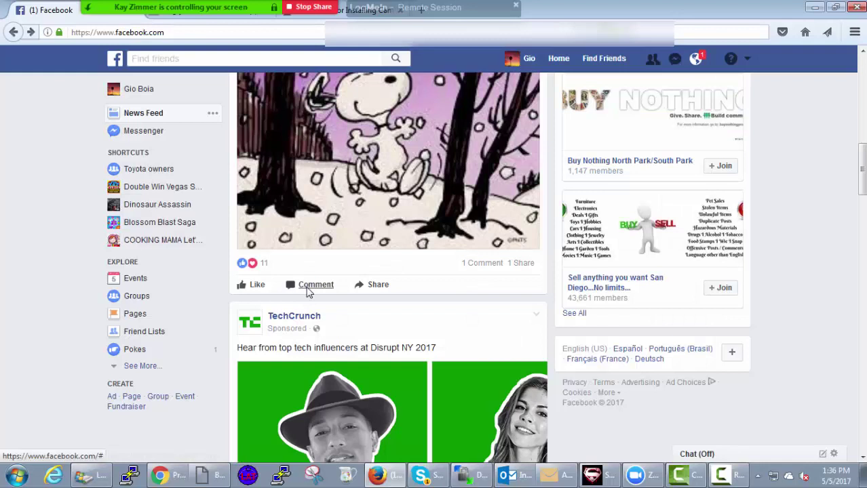
# Try commenting 'Trying to enter a comment here now' on a feed post, then go back from the block page
pyautogui.click(307, 286)
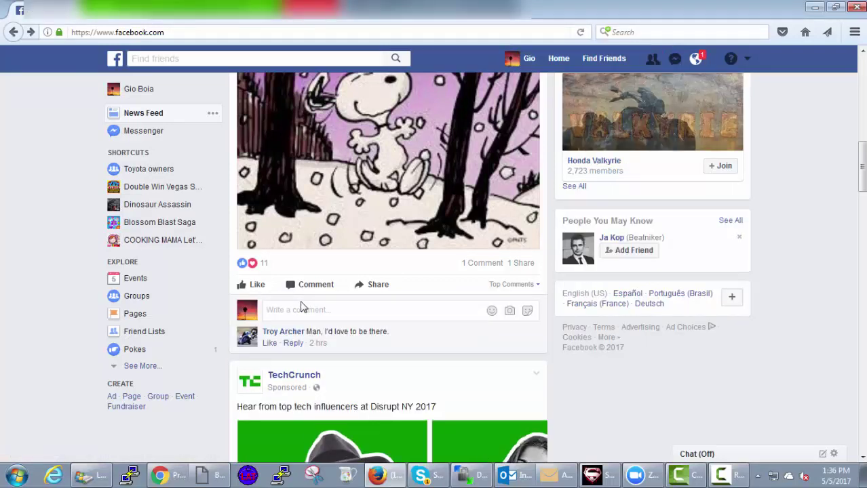
pyautogui.write('Trying to enter a comment here now')
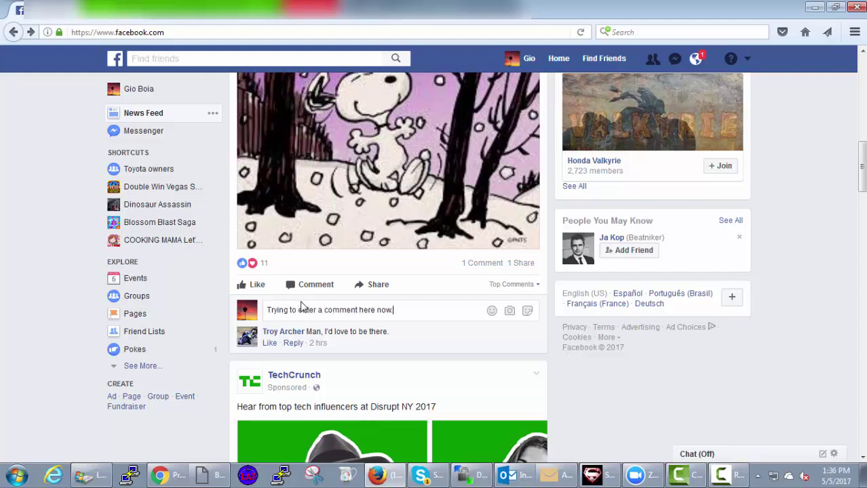
pyautogui.press('Return')
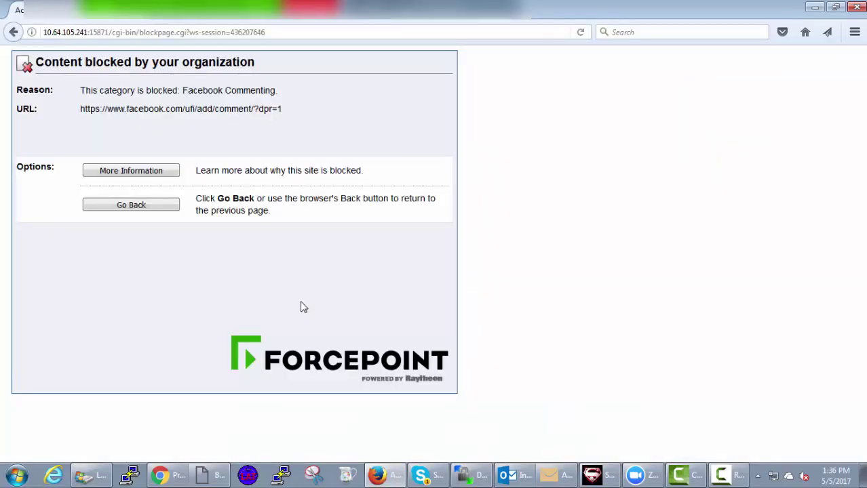
pyautogui.hotkey('alt', 'Left')
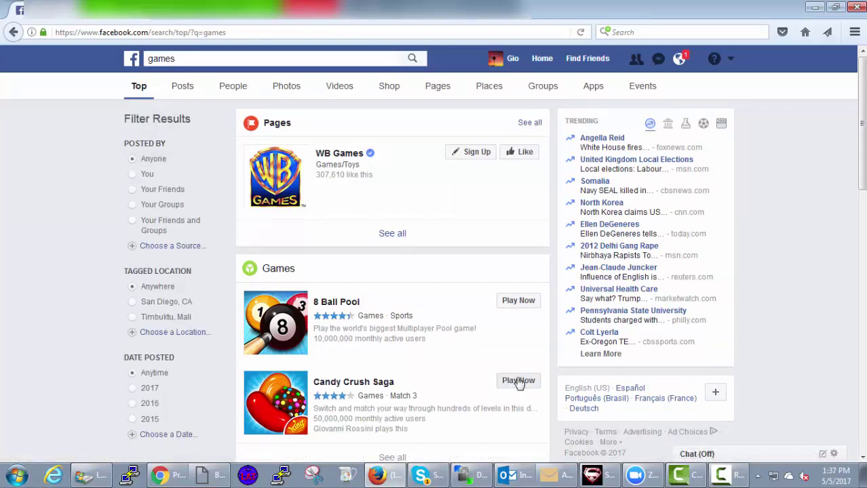
# Choose Play Now for Candy Crush Saga in the games results, triggering the Facebook Games block page
pyautogui.click(518, 382)
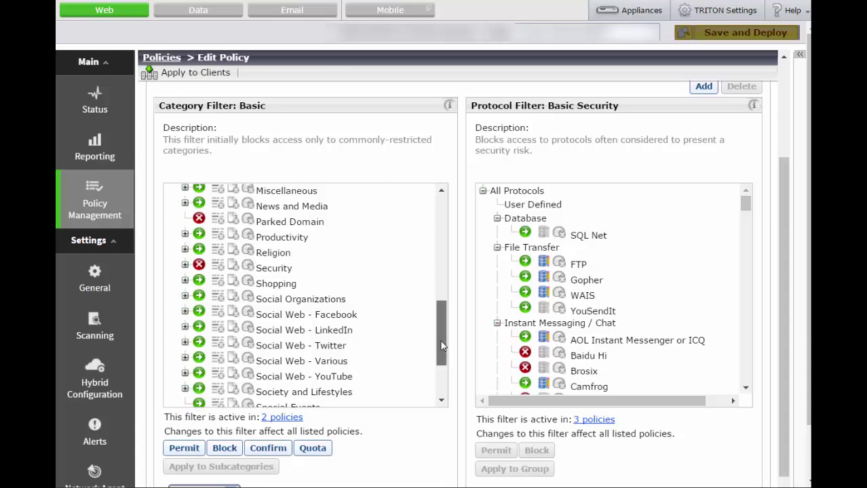
# Select Society and Lifestyles > Social Networking in the category tree and show its Advanced blocking options
pyautogui.moveTo(441, 346); pyautogui.dragTo(440, 375)
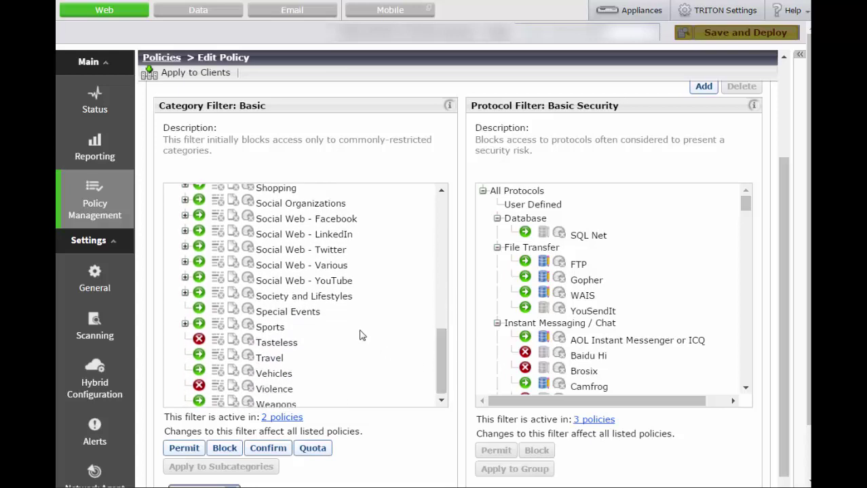
pyautogui.click(185, 295)
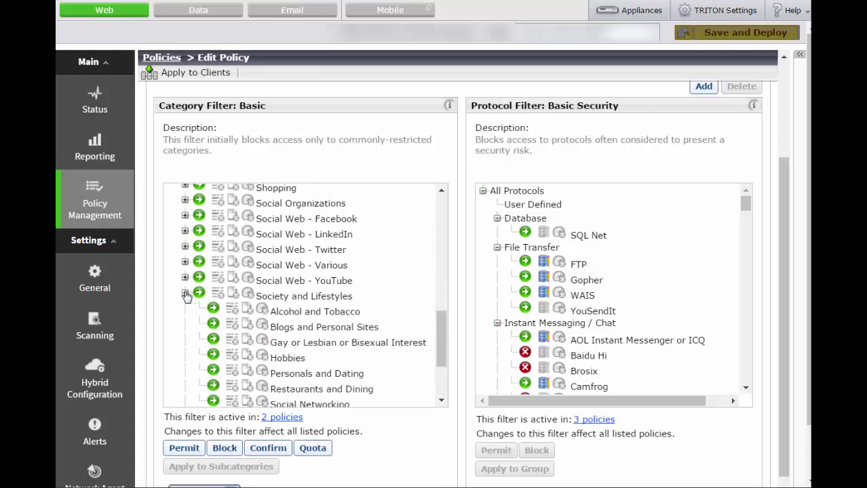
pyautogui.scroll(-1, 304, 342)
pyautogui.click(309, 341)
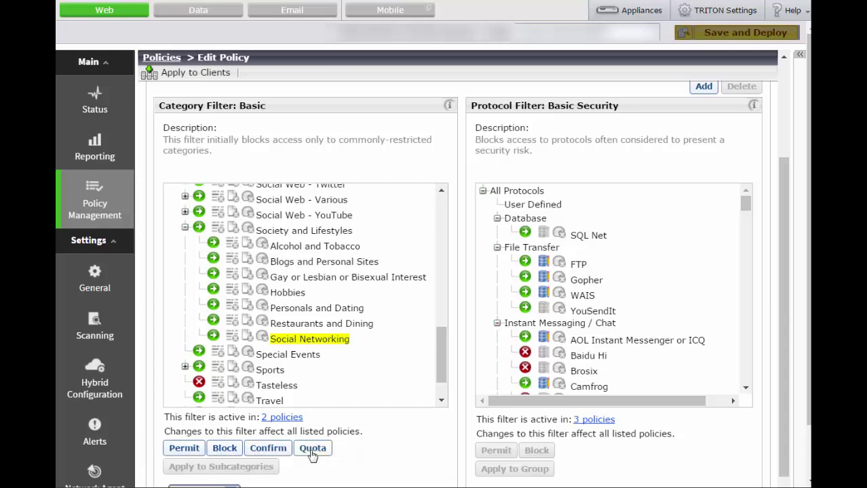
pyautogui.scroll(-1, 312, 456)
pyautogui.click(224, 420)
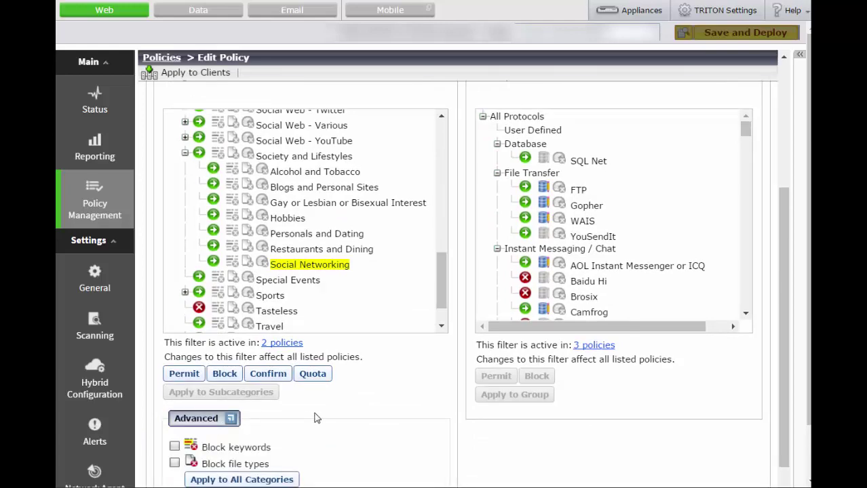
pyautogui.scroll(-1, 314, 419)
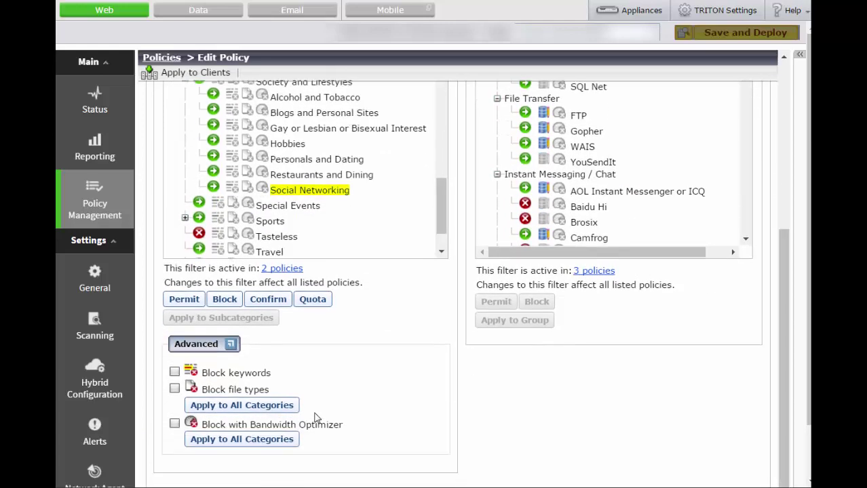